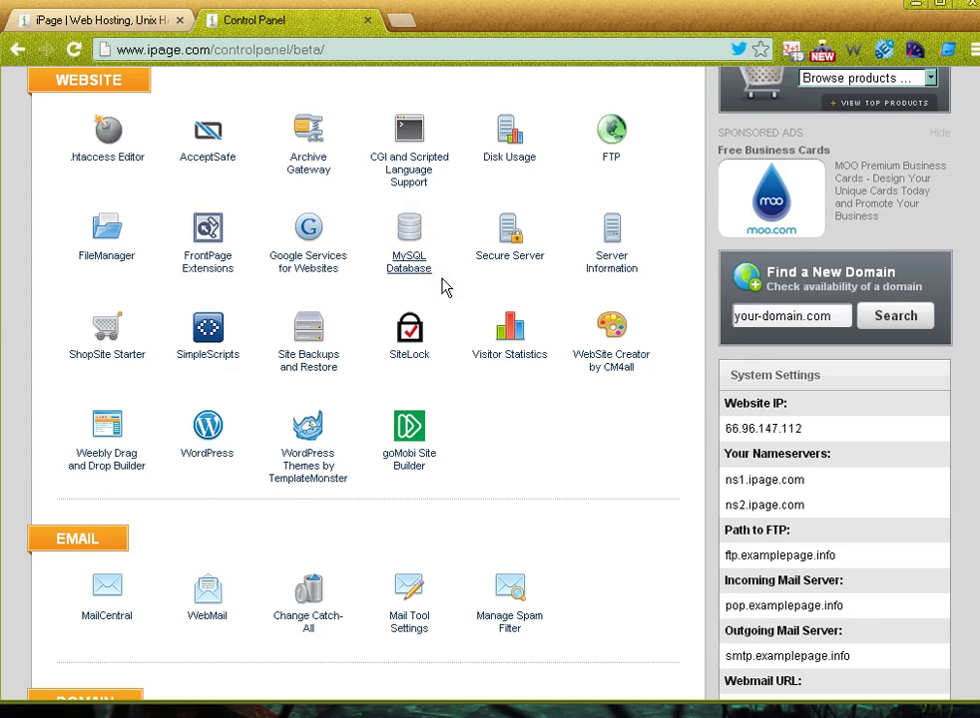
Open the MySQL Database manager from the Website section and close the promotional iPage tab that opened with it
left_click(411, 266)
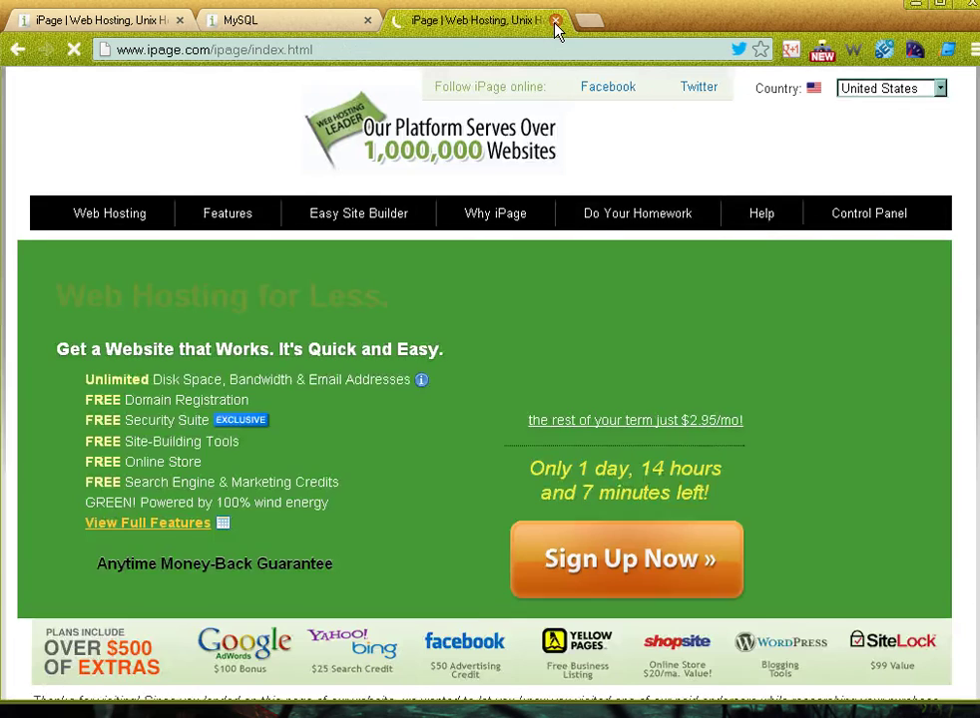
left_click(555, 21)
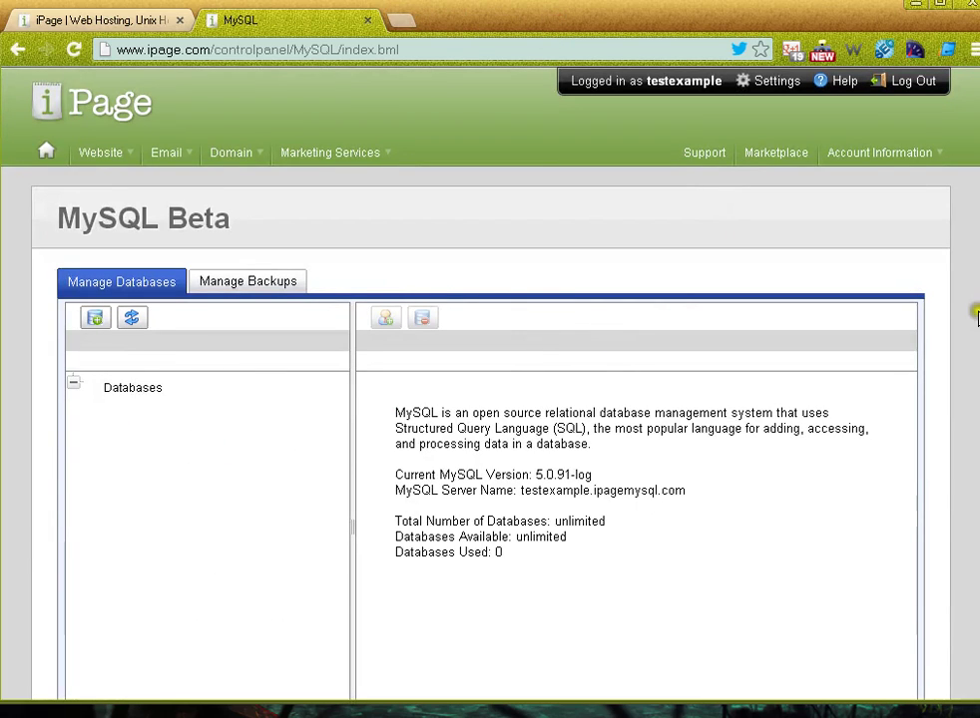
scroll(489, 399, "down", 3)
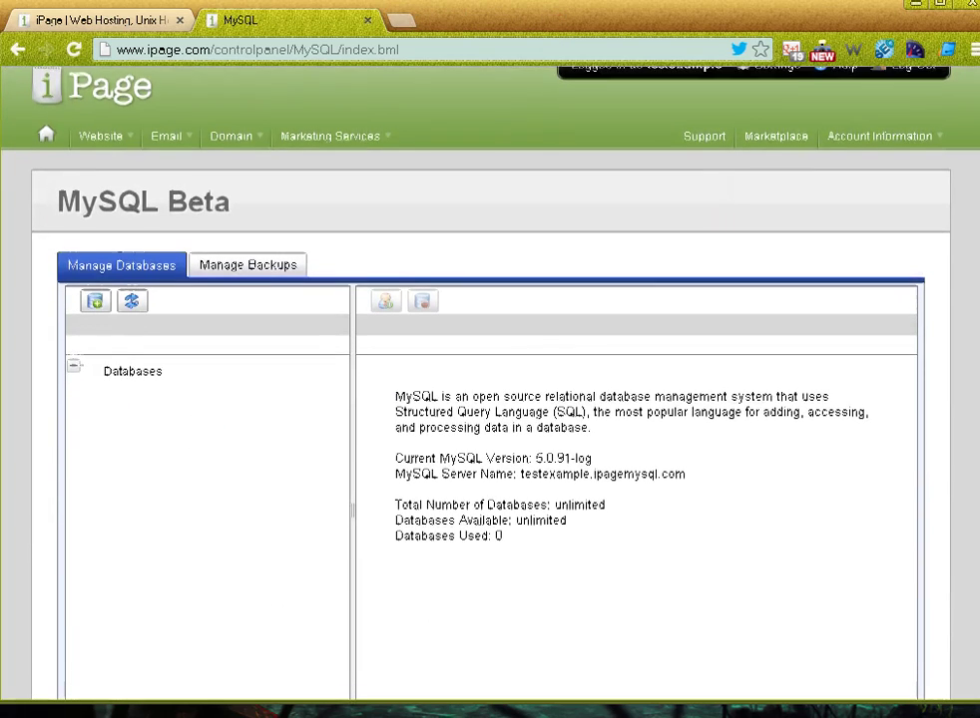
scroll(489, 399, "up", 1)
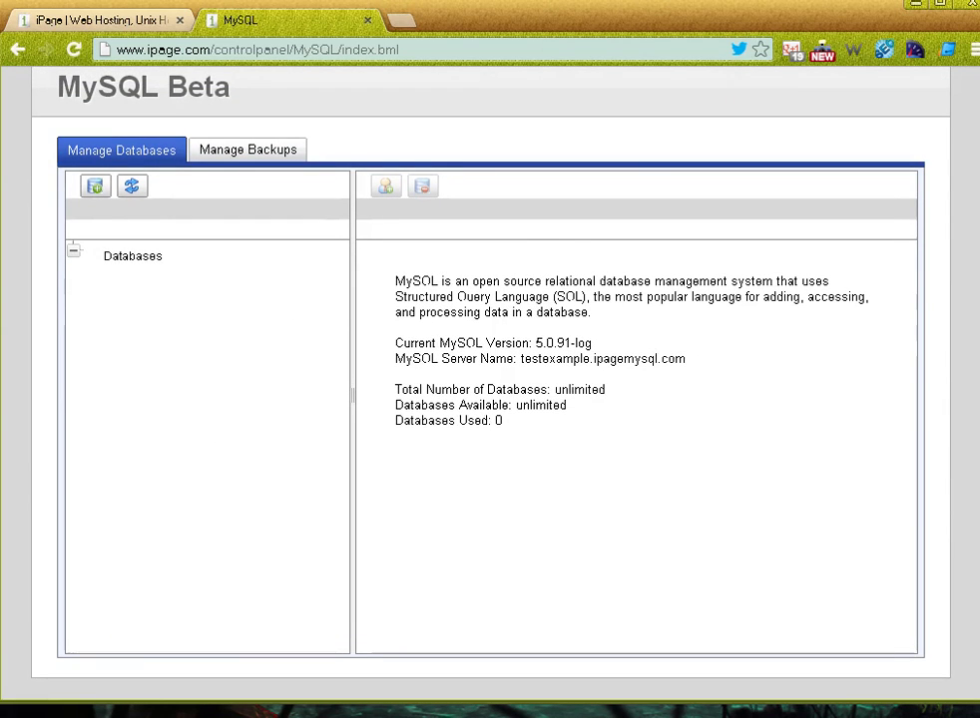
left_click(131, 193)
Add a database named database33 with the username testuser, entering and confirming the database password
left_click(95, 187)
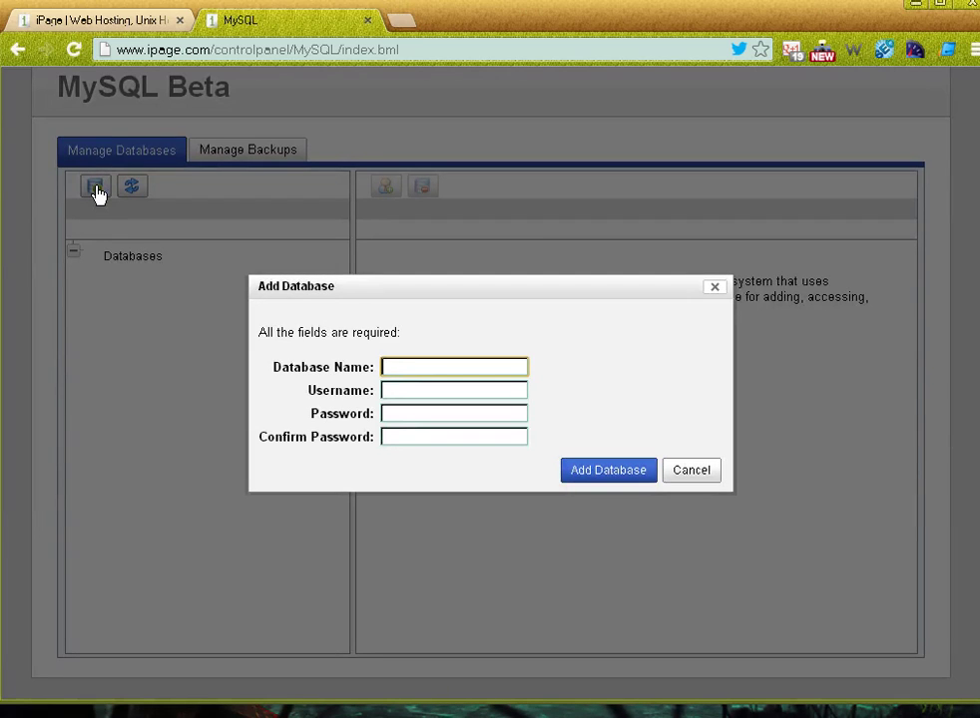
left_click(406, 366)
type("database33")
left_click(415, 393)
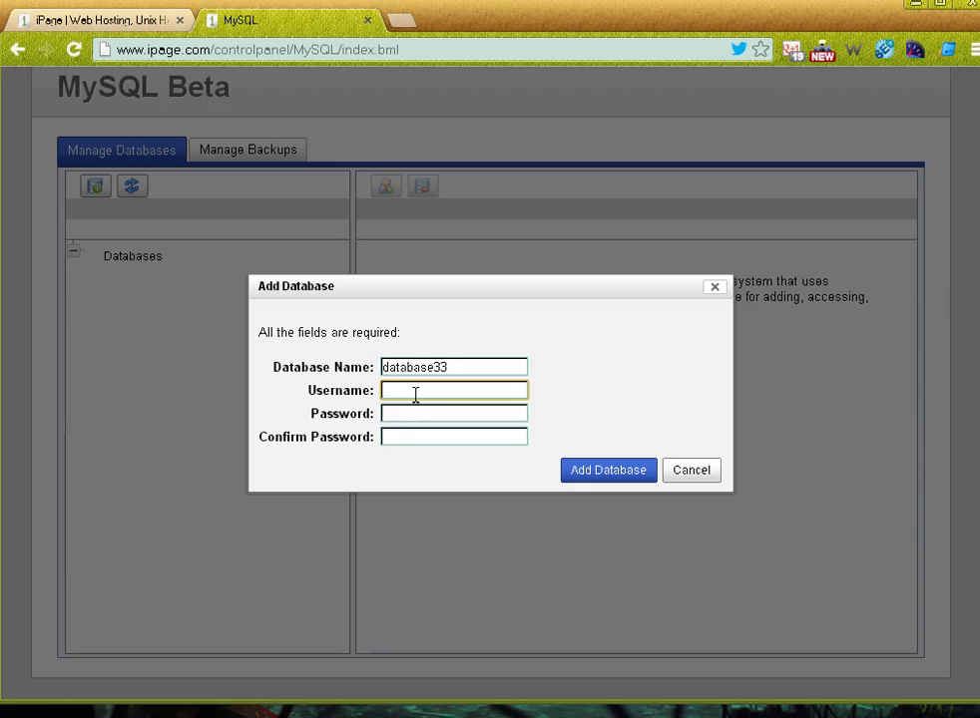
type("testuser")
key("Tab")
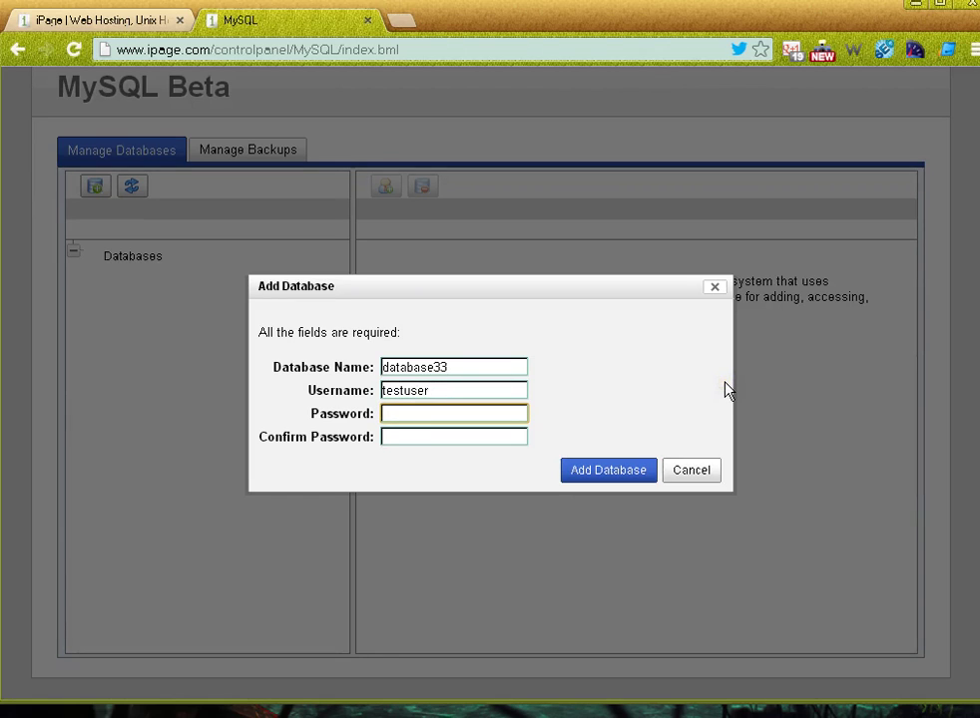
type("************")
key("Tab")
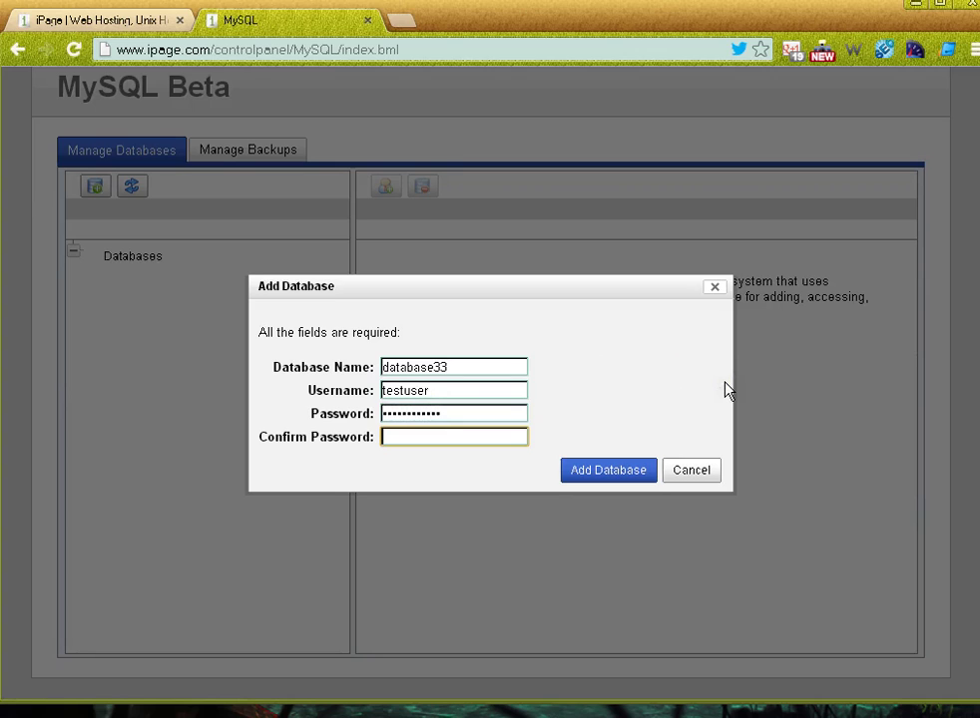
type("*************")
left_click(588, 478)
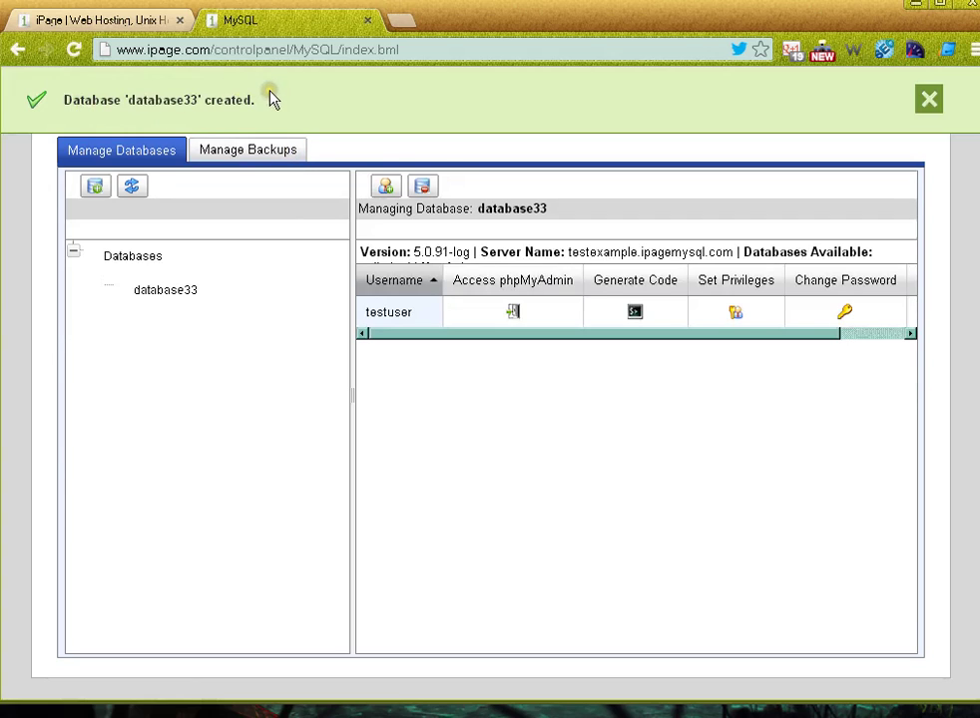
Select database33 and examine its user entry along with the phpMyAdmin access and code generation options
left_click(174, 299)
left_click(174, 297)
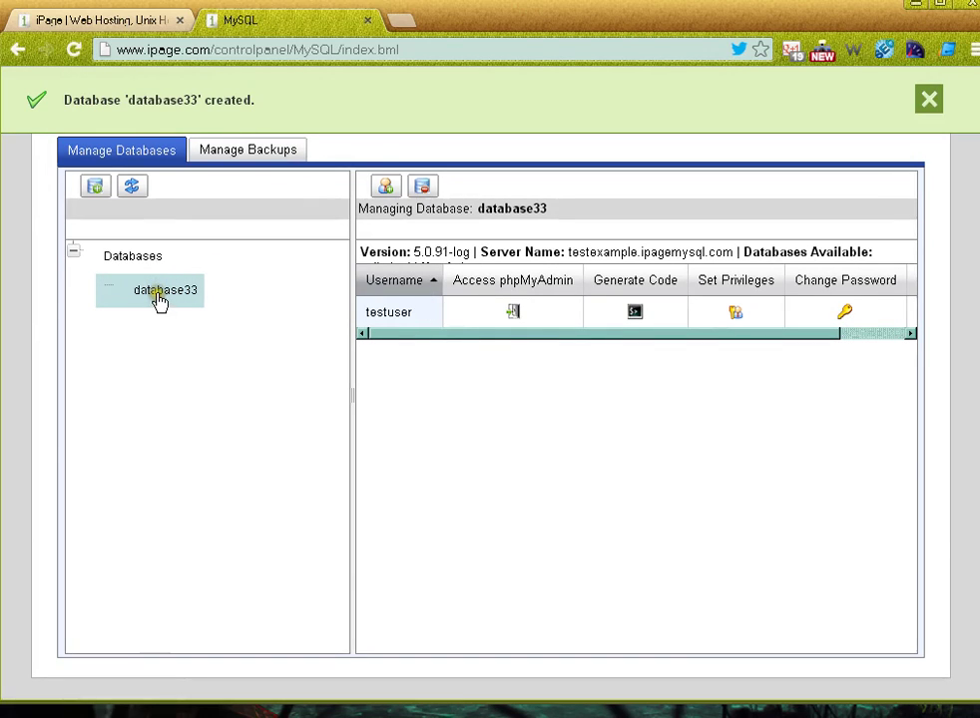
double_click(382, 312)
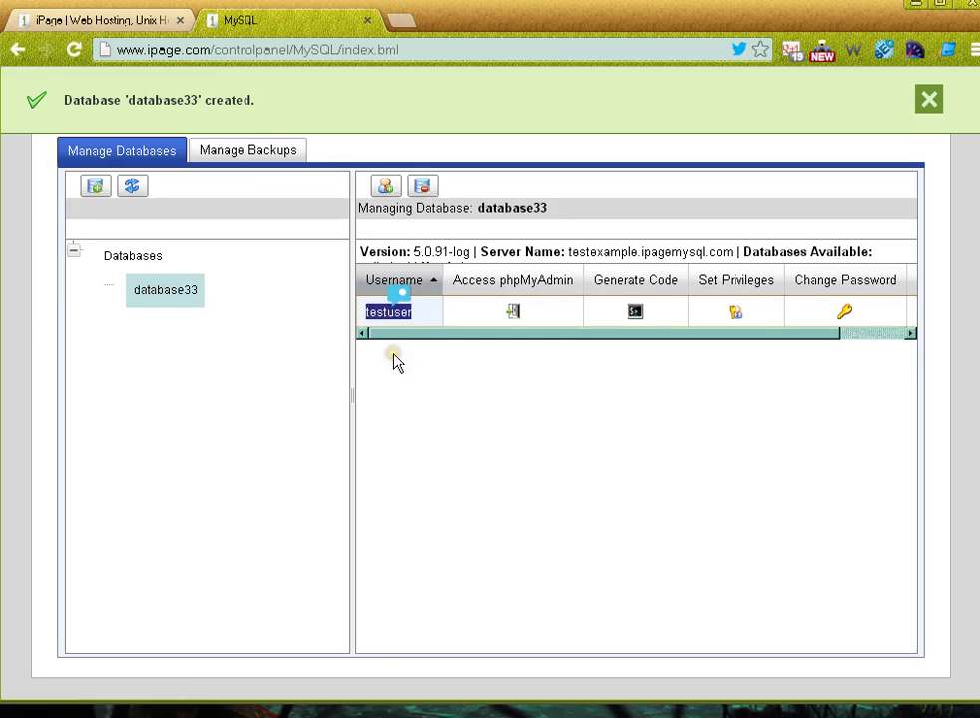
left_click(401, 333)
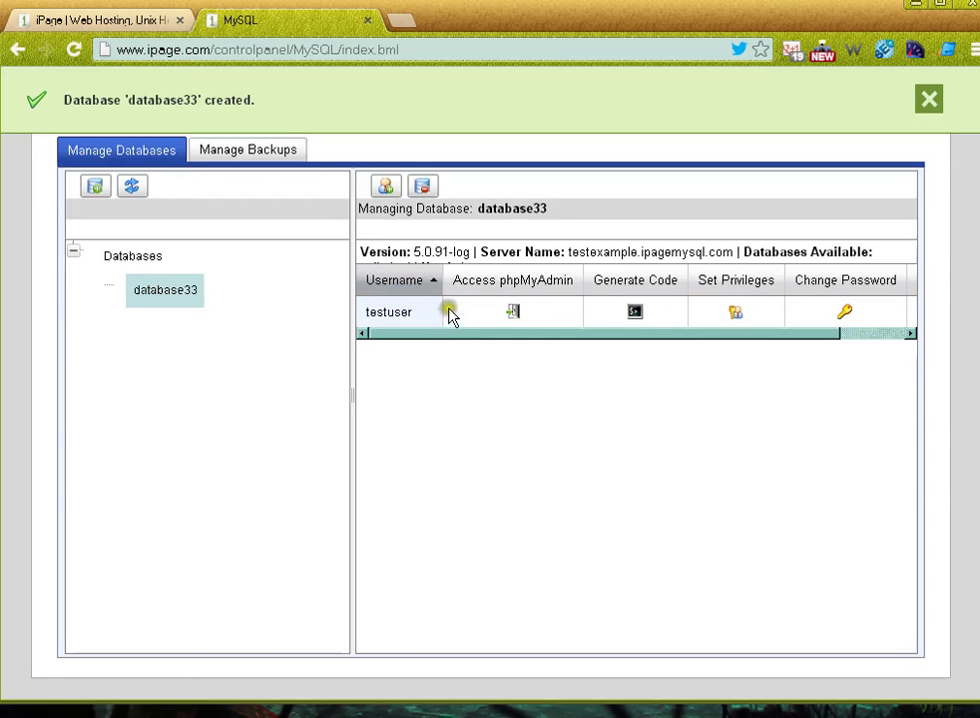
left_click(508, 283)
left_click_drag(521, 299, 586, 297)
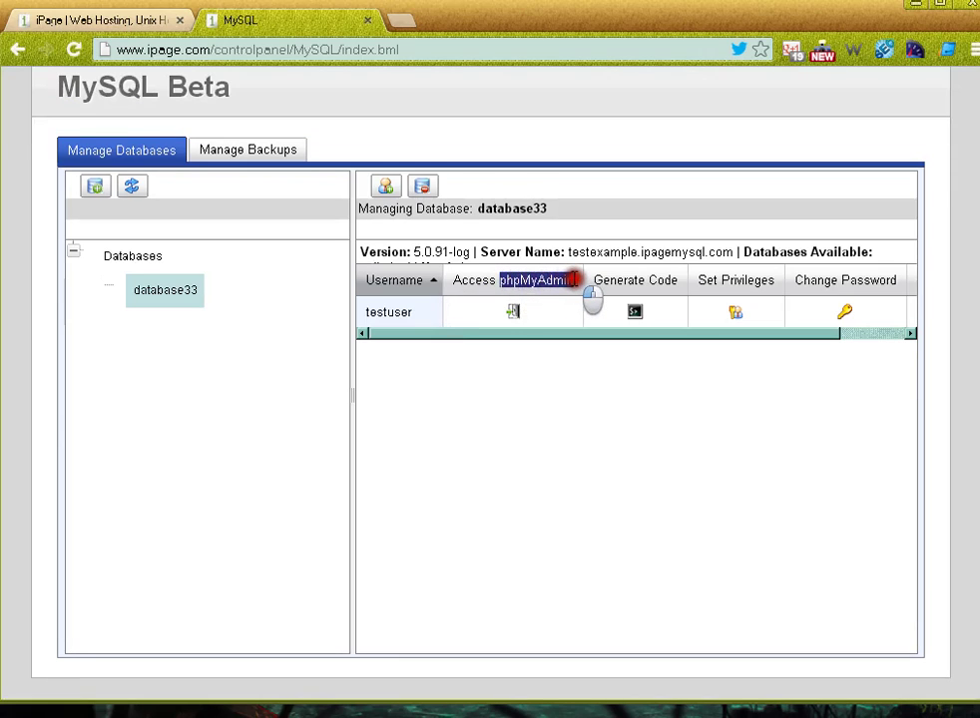
left_click(575, 348)
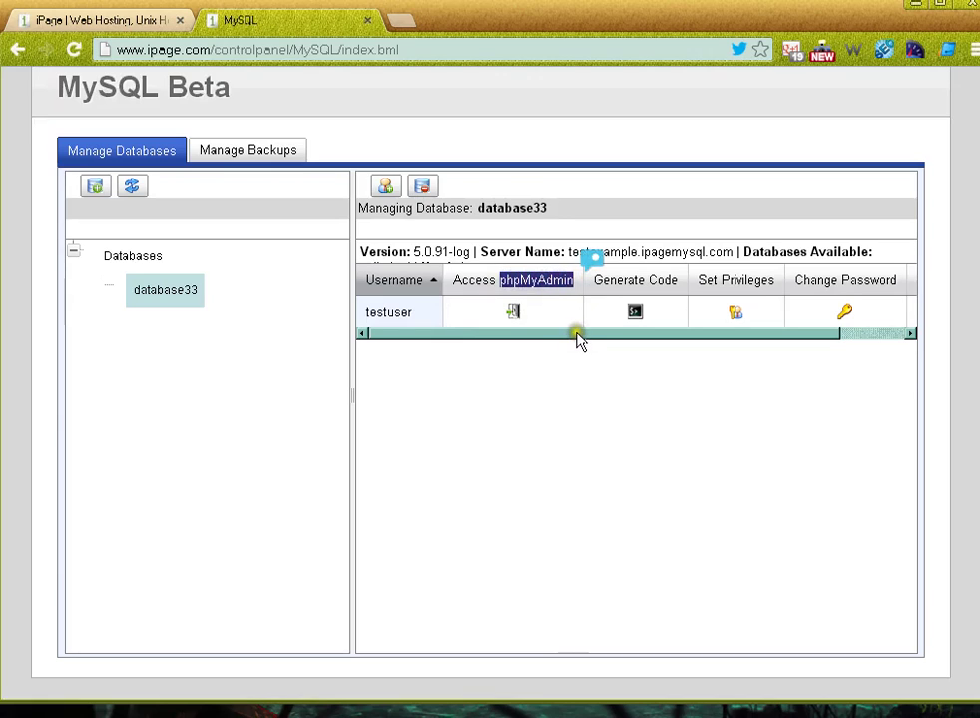
left_click(577, 335)
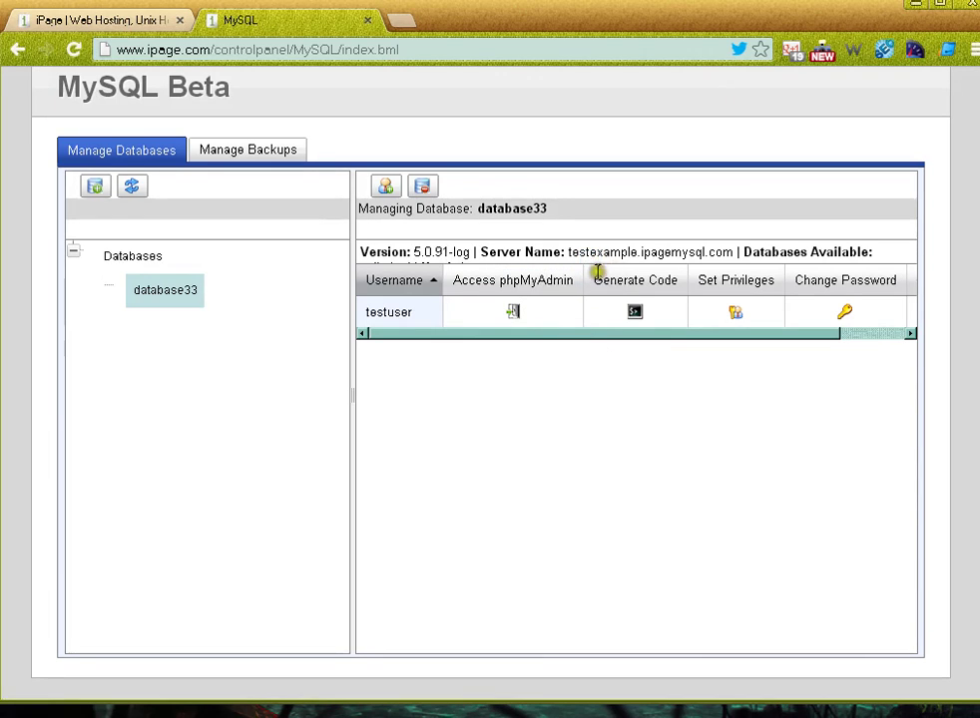
left_click_drag(596, 280, 686, 282)
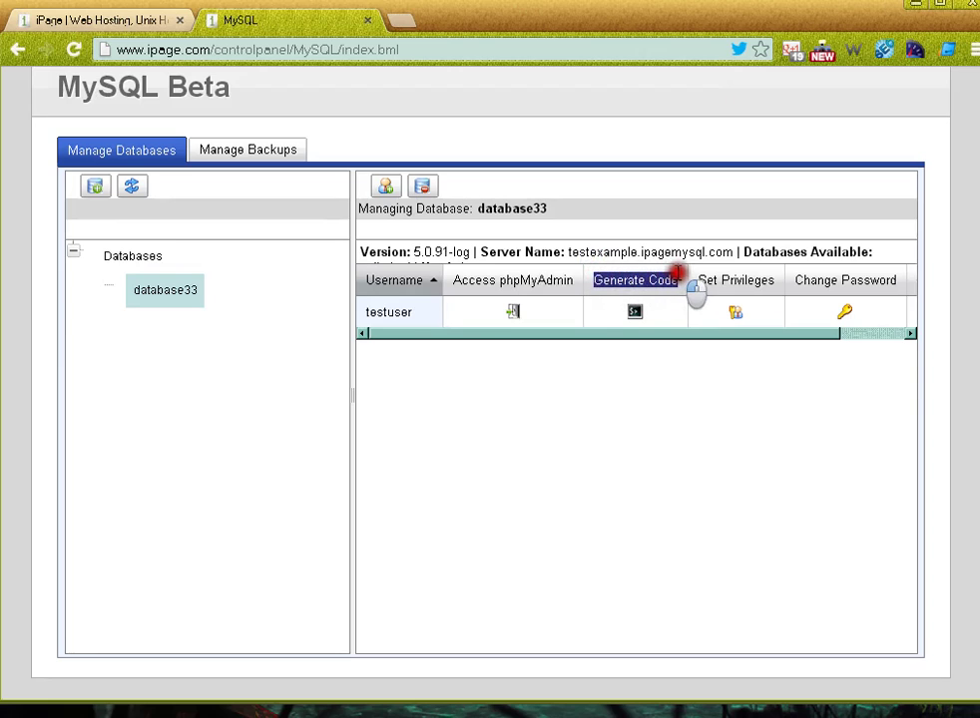
left_click(675, 281)
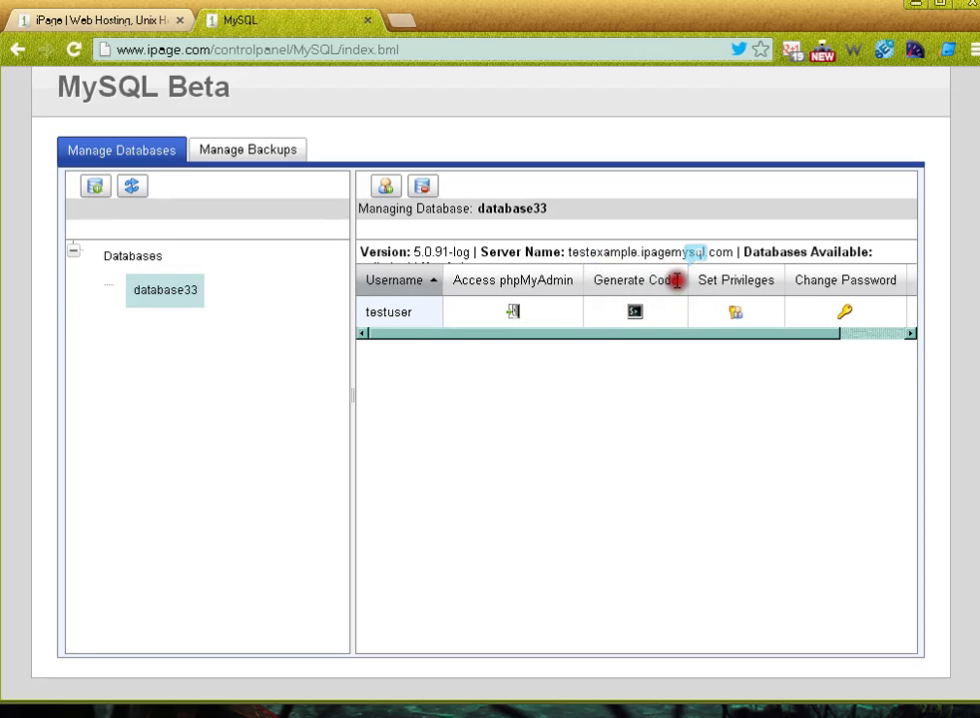
Generate the PHP connection code for testuser, review the snippet and its connection details, and close the dialog
left_click(634, 314)
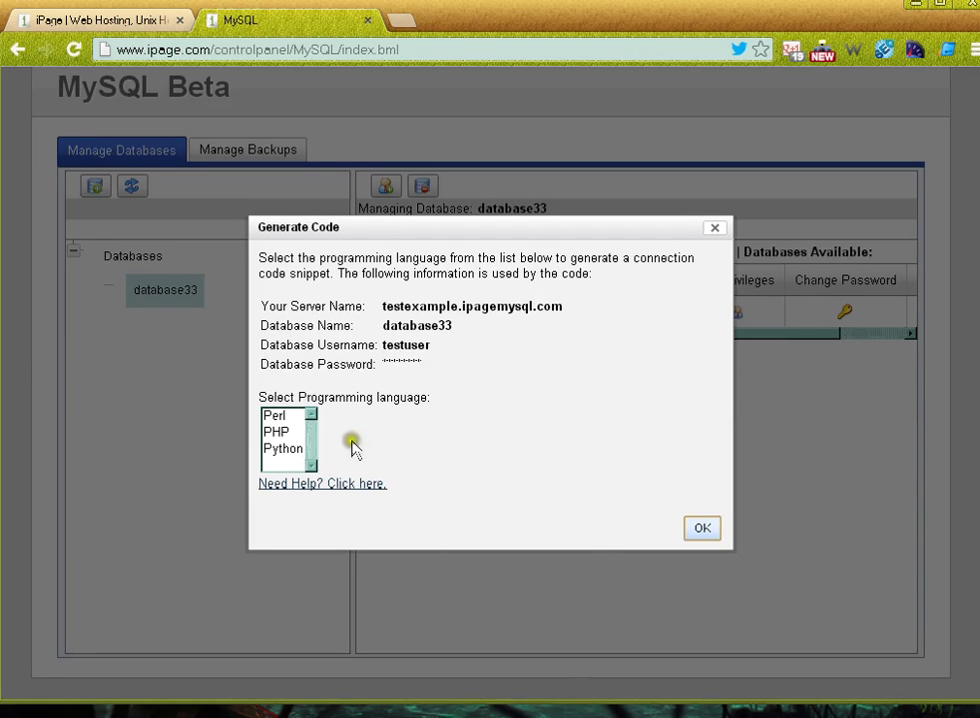
left_click(283, 432)
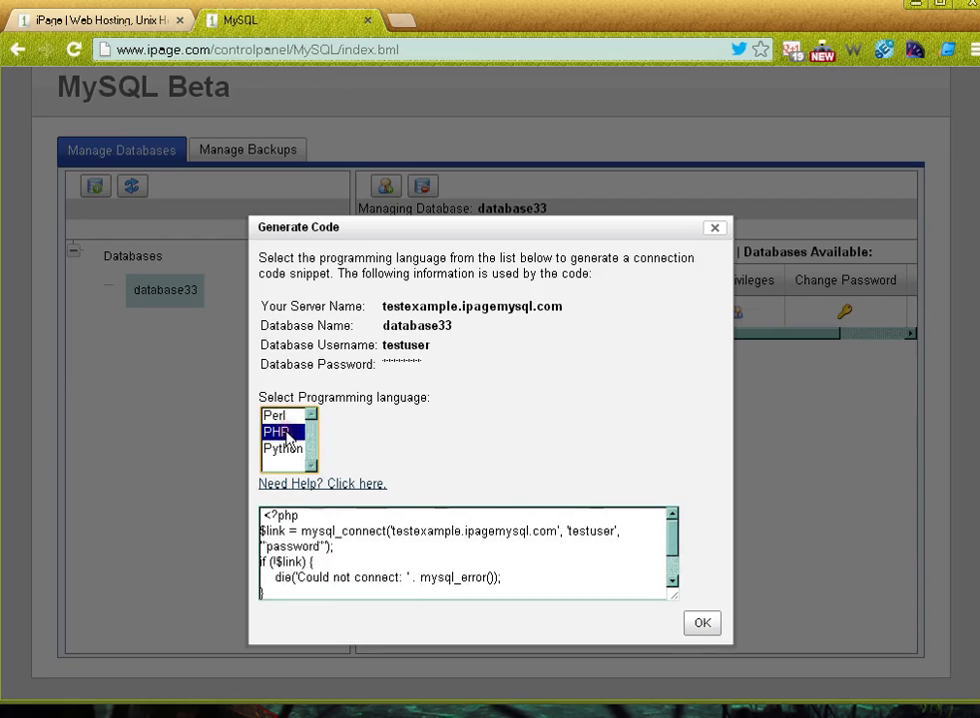
left_click(672, 540)
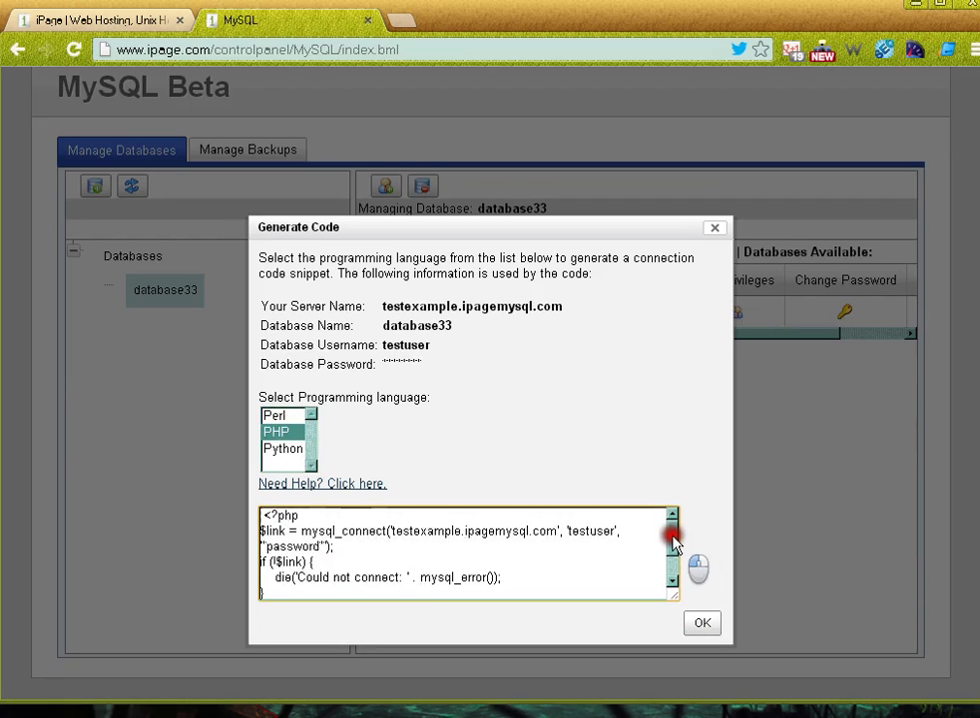
left_click_drag(672, 540, 668, 515)
left_click_drag(376, 306, 592, 316)
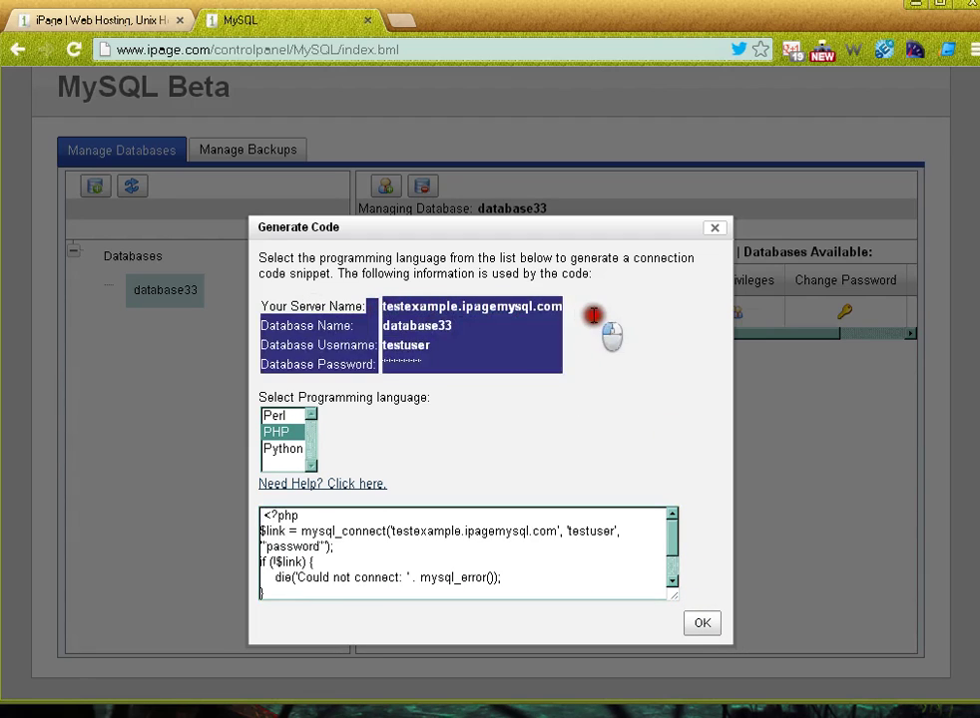
left_click(578, 319)
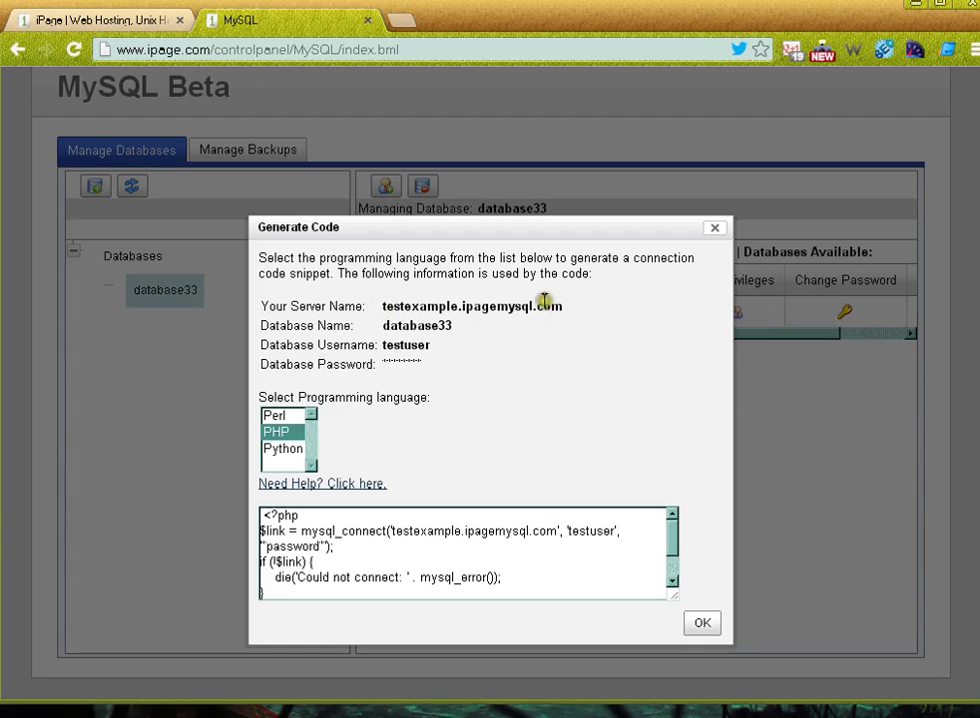
left_click(410, 359)
left_click(420, 364)
left_click(712, 233)
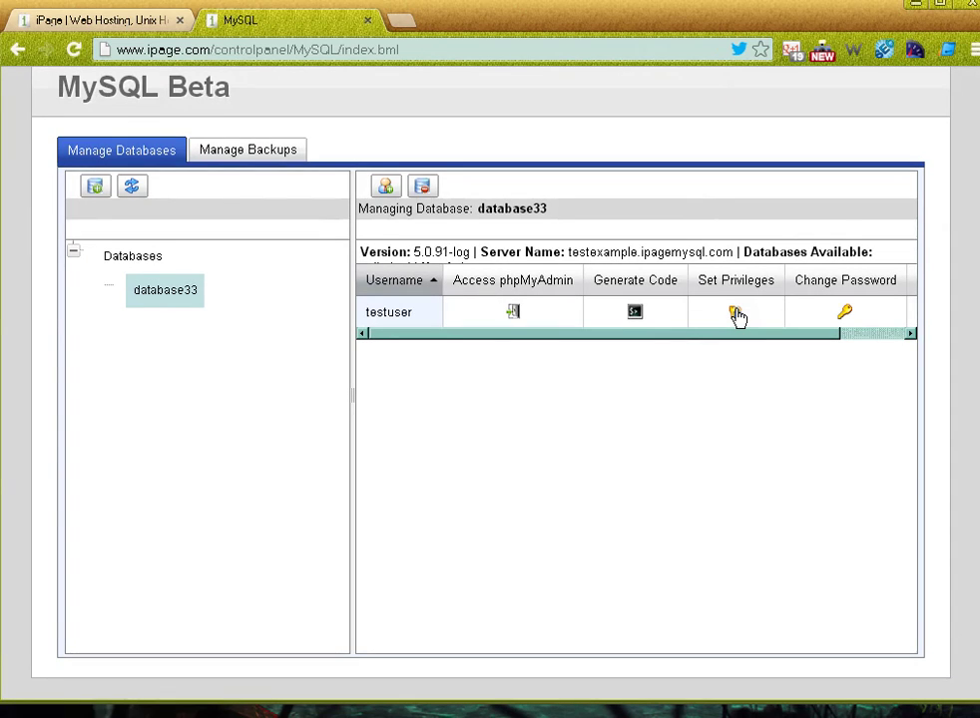
View the password change form for testuser, cancel it, and check the remaining user options up to Delete User
left_click(847, 316)
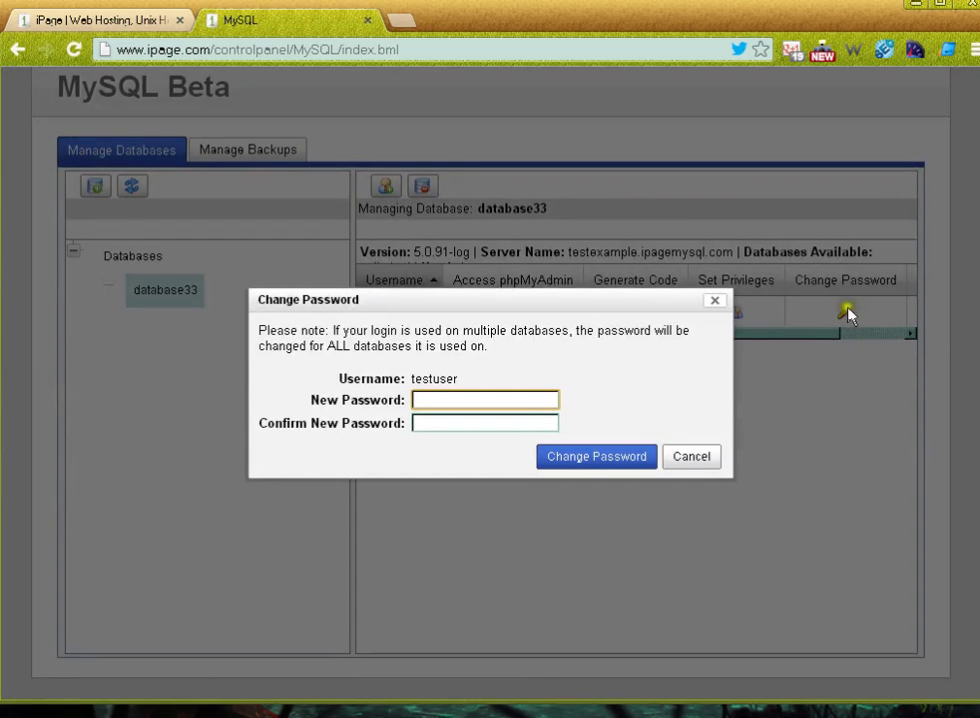
left_click(691, 457)
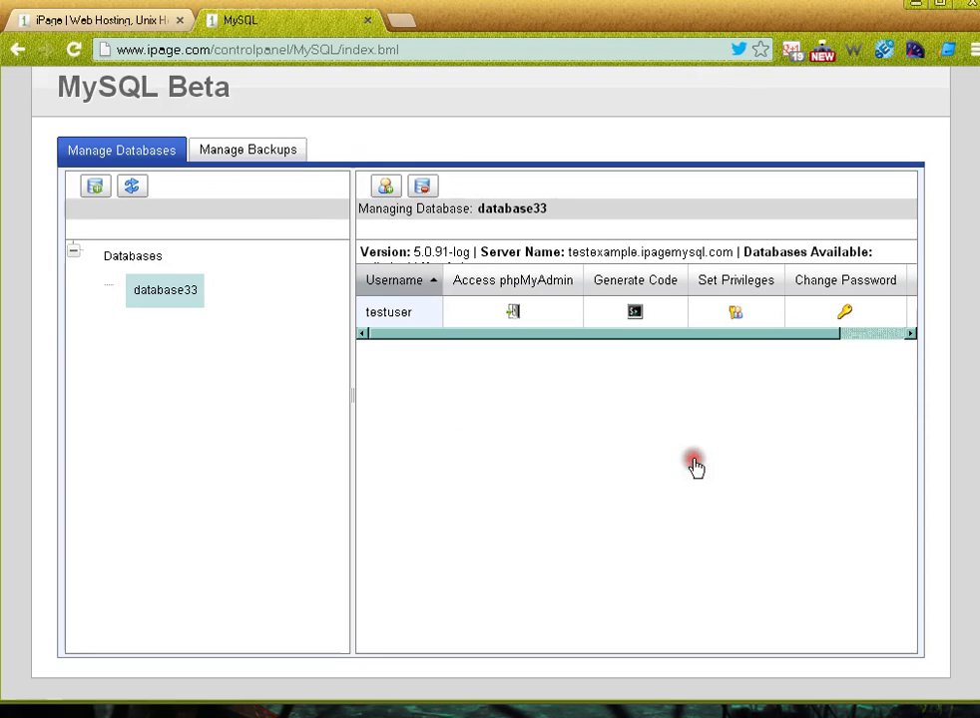
left_click_drag(671, 341, 754, 337)
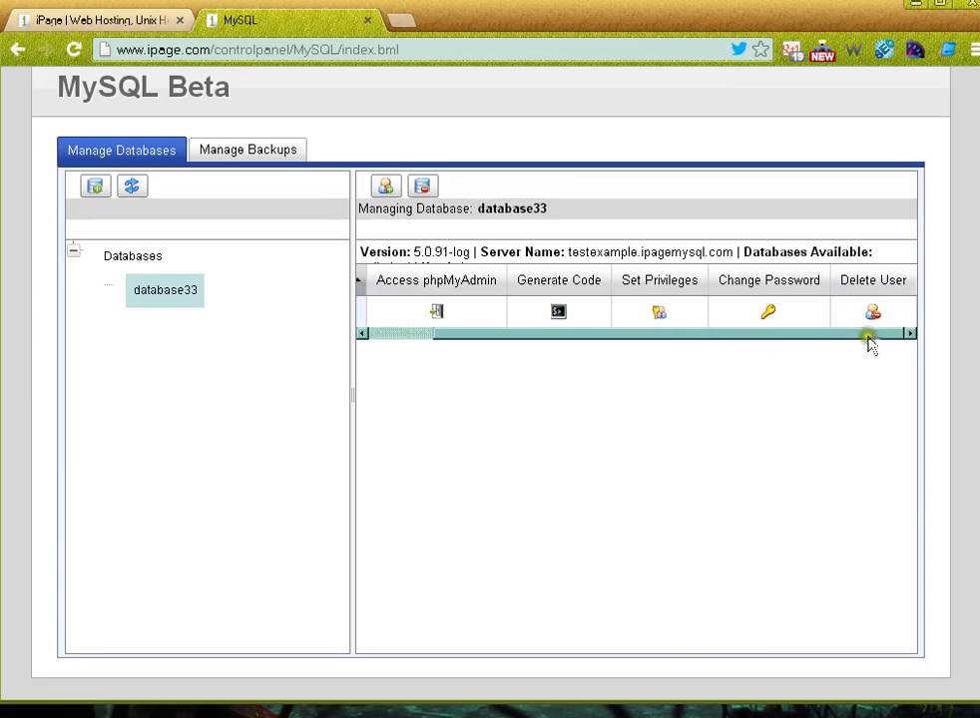
left_click_drag(864, 344, 756, 341)
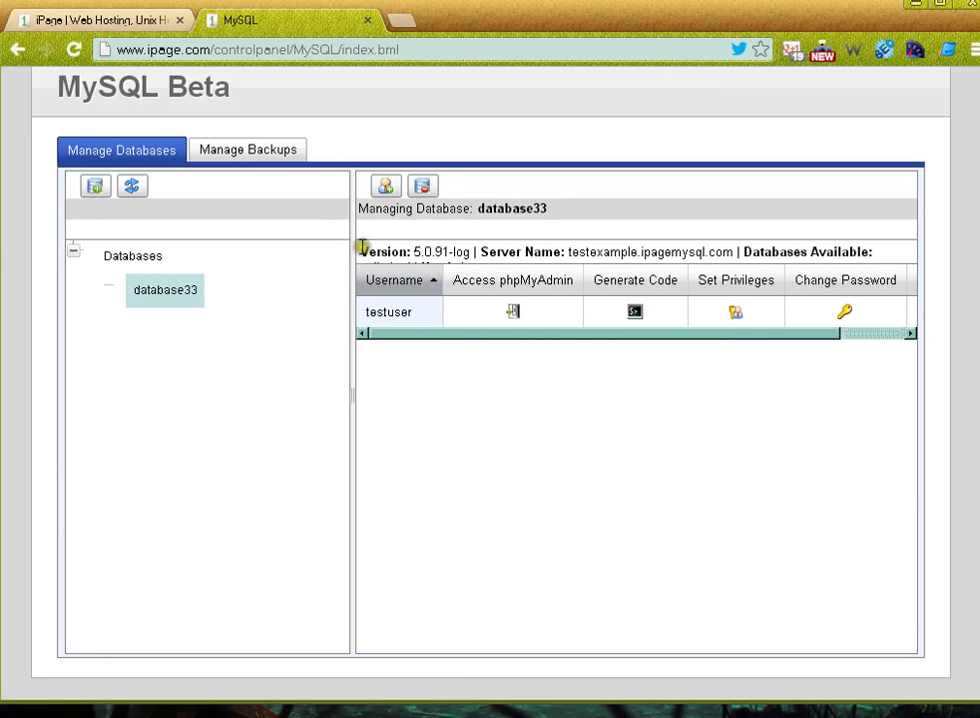
Examine the MySQL version, server name and available databases information for database33
left_click_drag(361, 248, 473, 251)
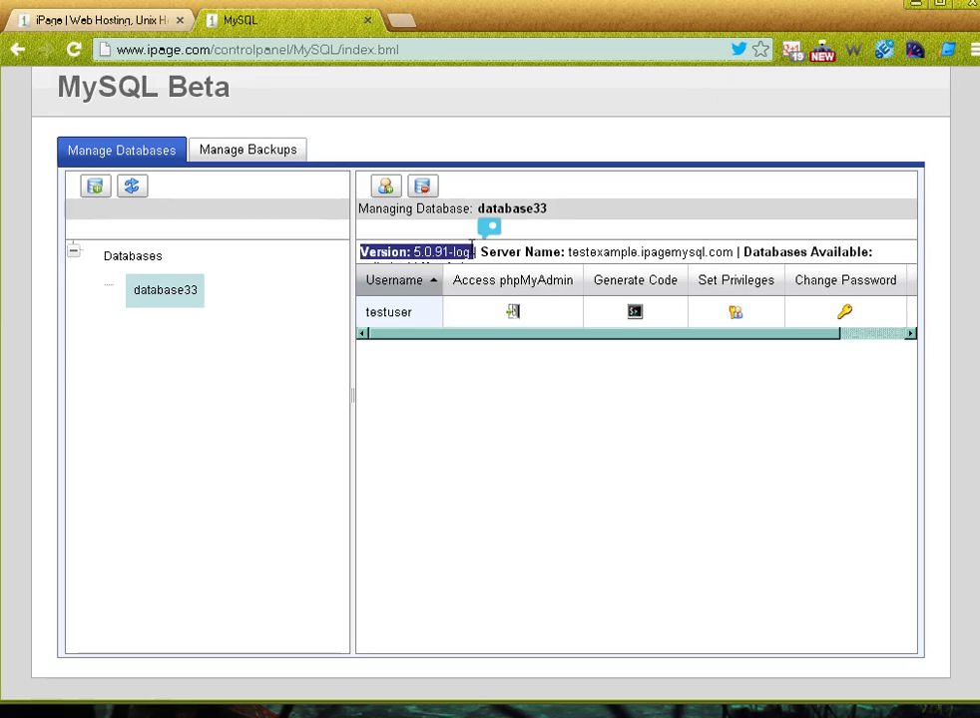
left_click(527, 222)
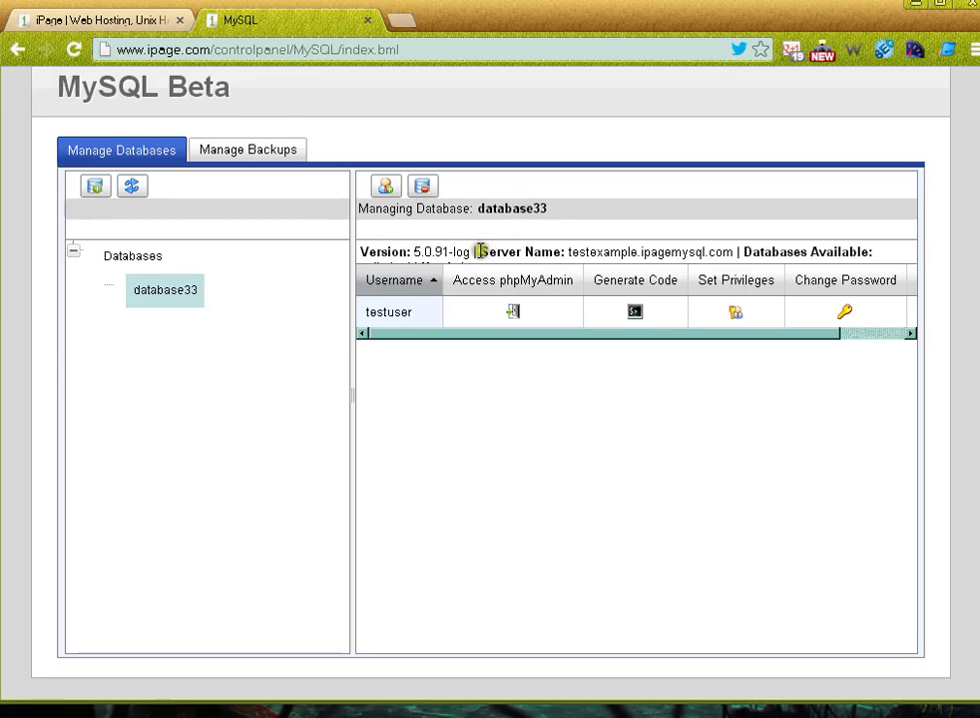
left_click_drag(477, 252, 734, 252)
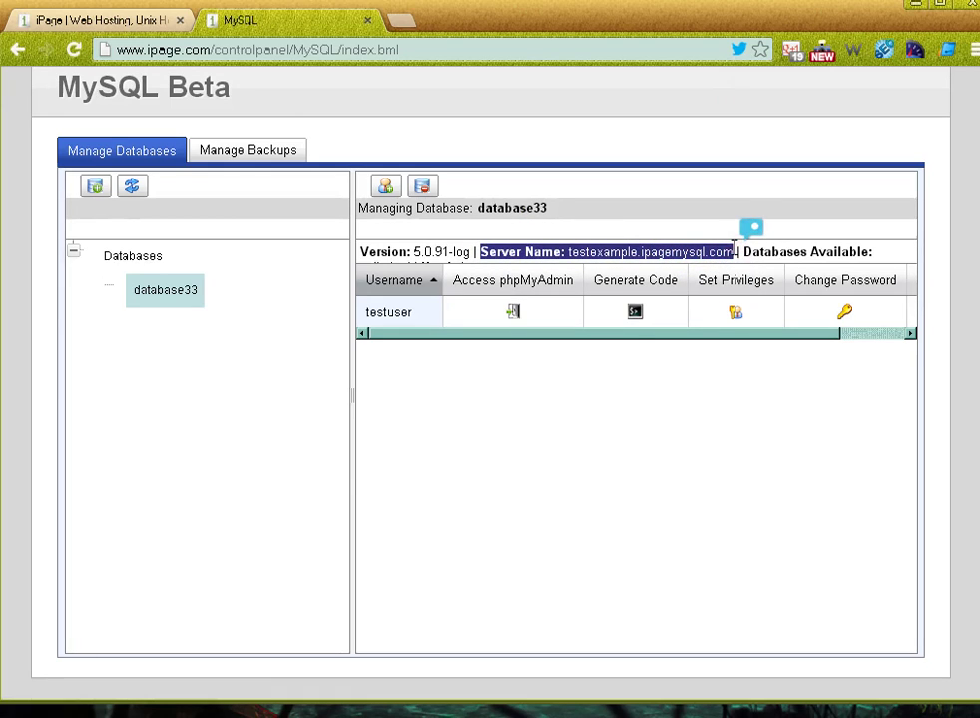
left_click(779, 232)
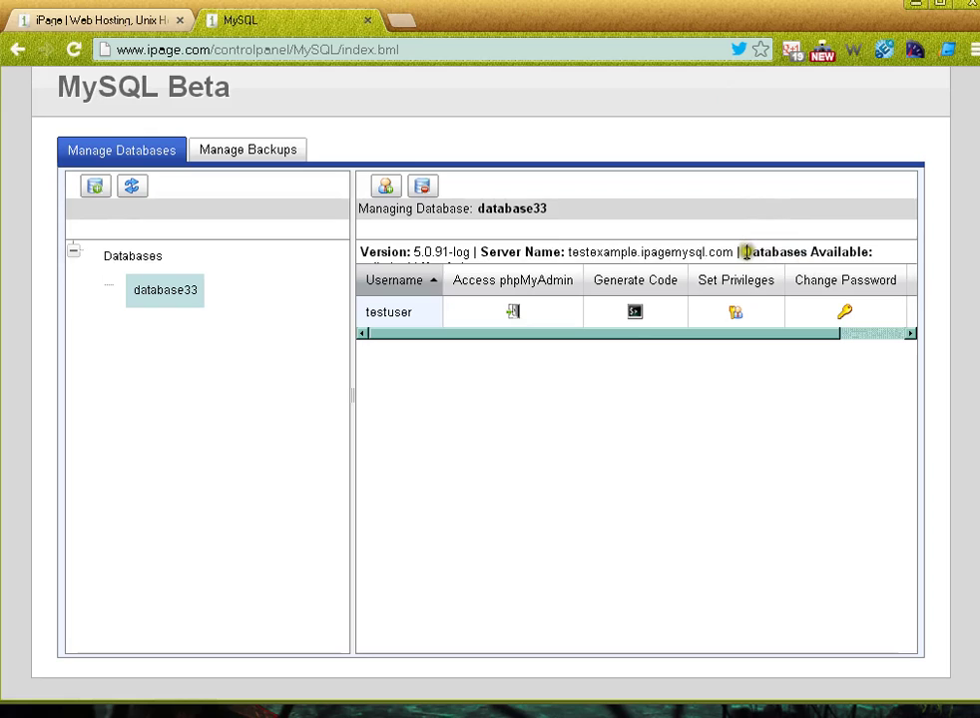
left_click_drag(746, 252, 922, 255)
left_click(899, 253)
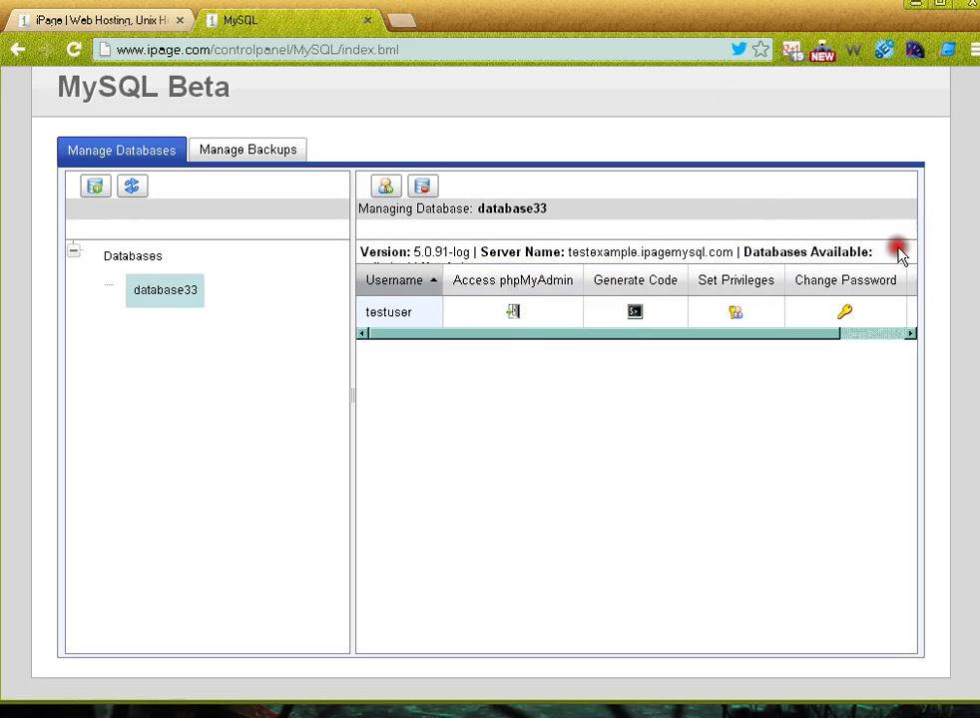
left_click_drag(898, 254, 740, 245)
left_click(739, 245)
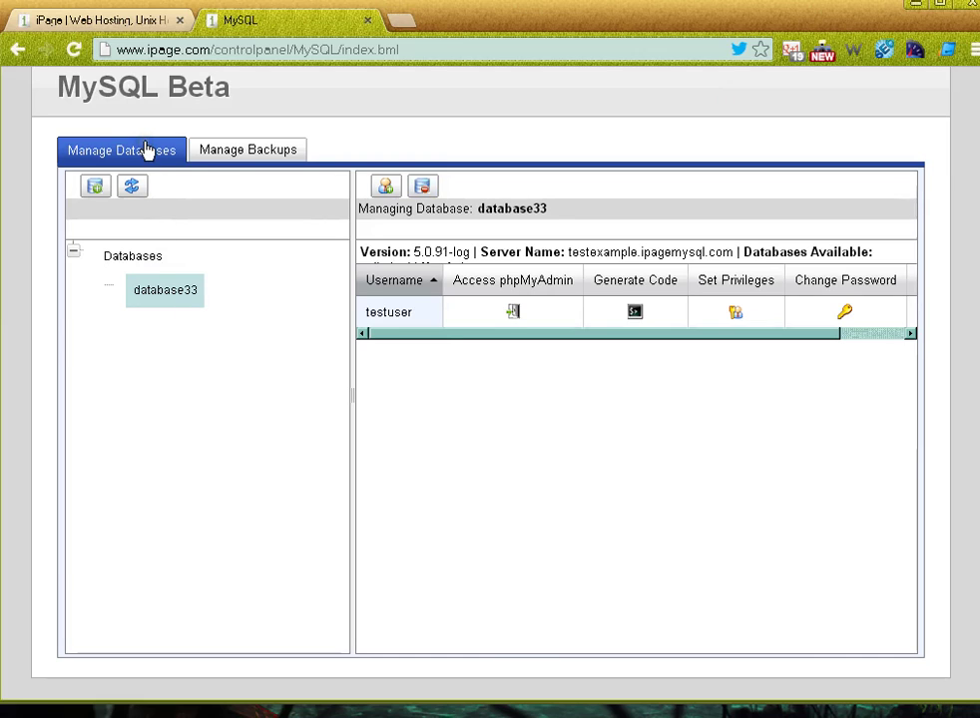
Open the backup management view for the MySQL databases
left_click(232, 150)
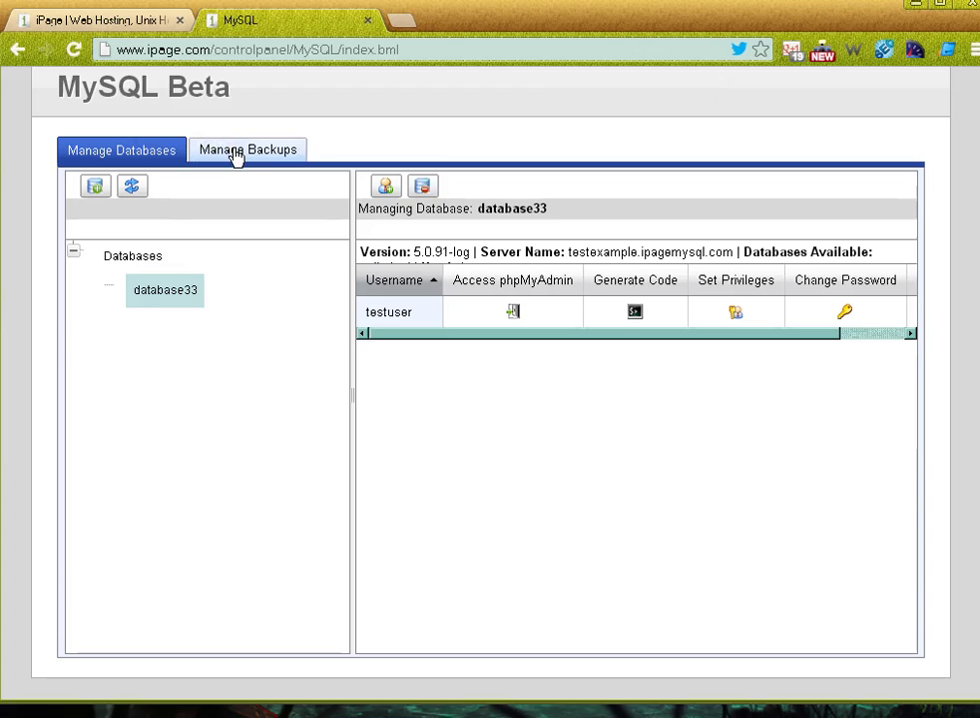
left_click(233, 151)
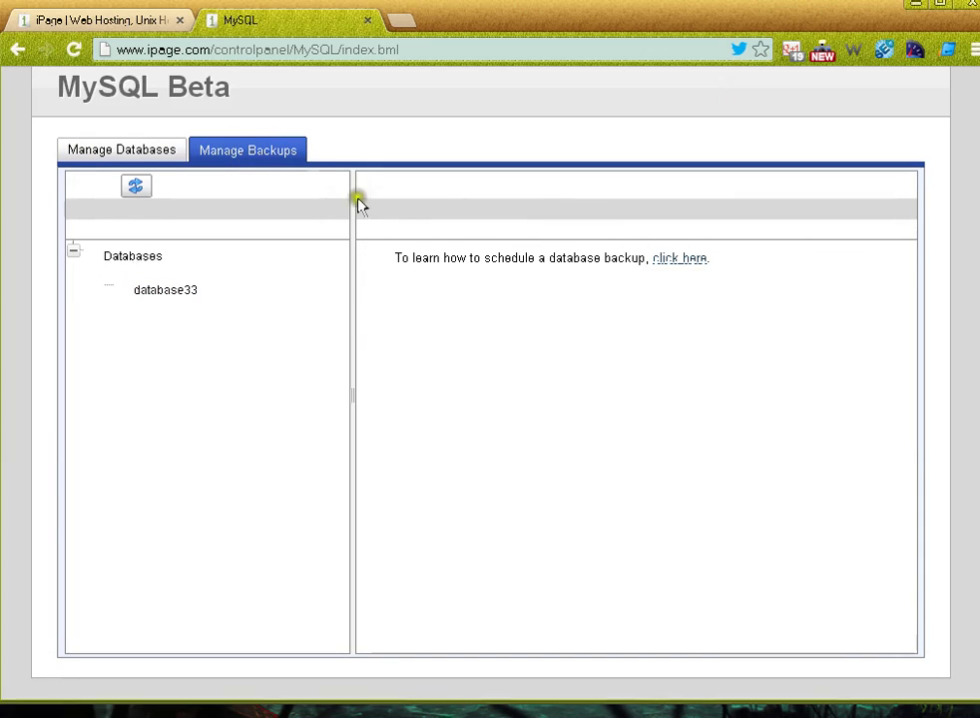
Read the note on scheduling a database backup and display the available backups for database33
left_click_drag(408, 258, 644, 262)
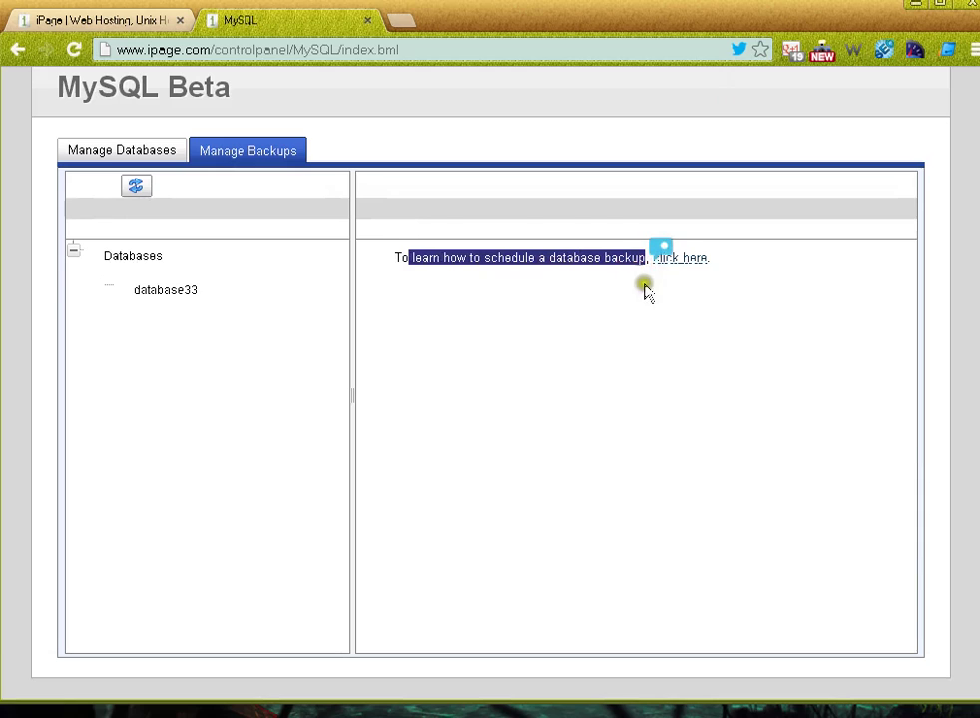
left_click(695, 306)
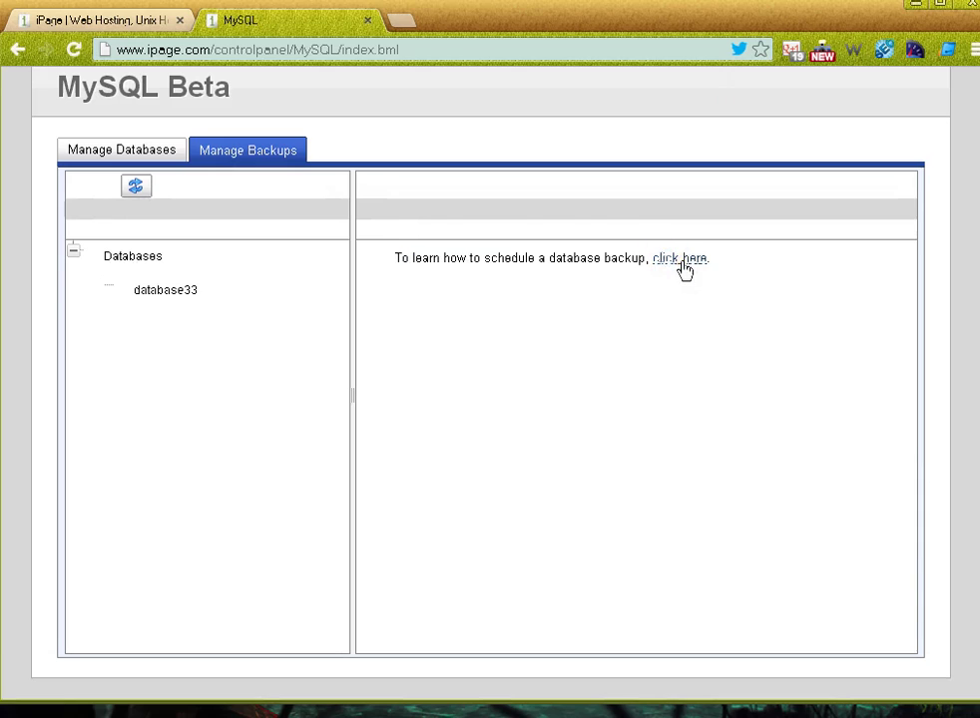
left_click(180, 291)
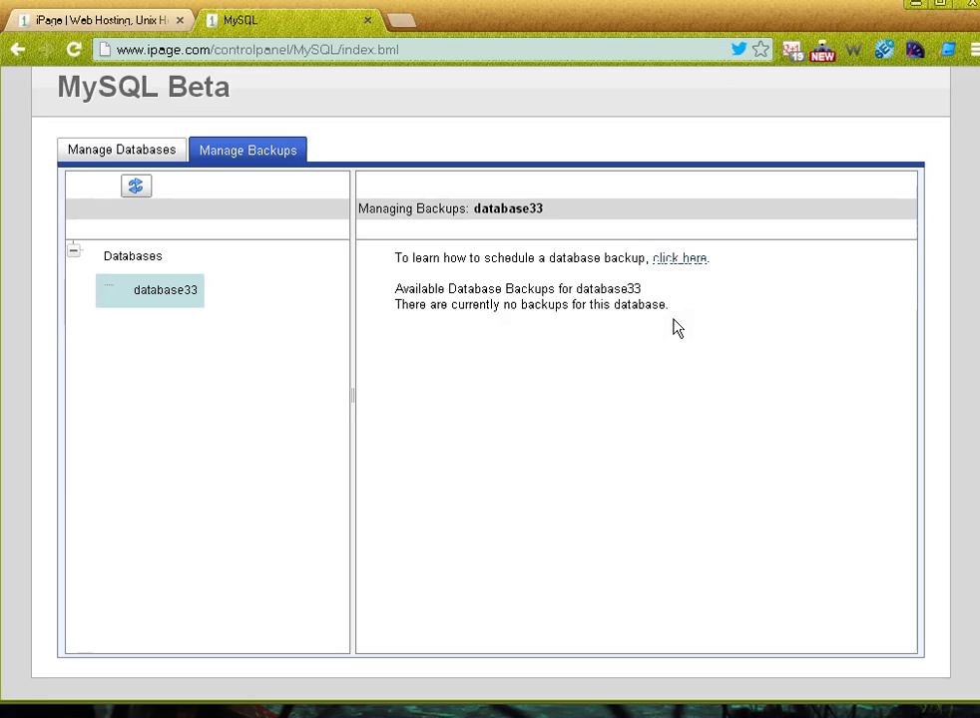
Open the linked knowledgebase article on scheduling a MySQL database backup, review its full and specific-table instructions, and close it
left_click(675, 262)
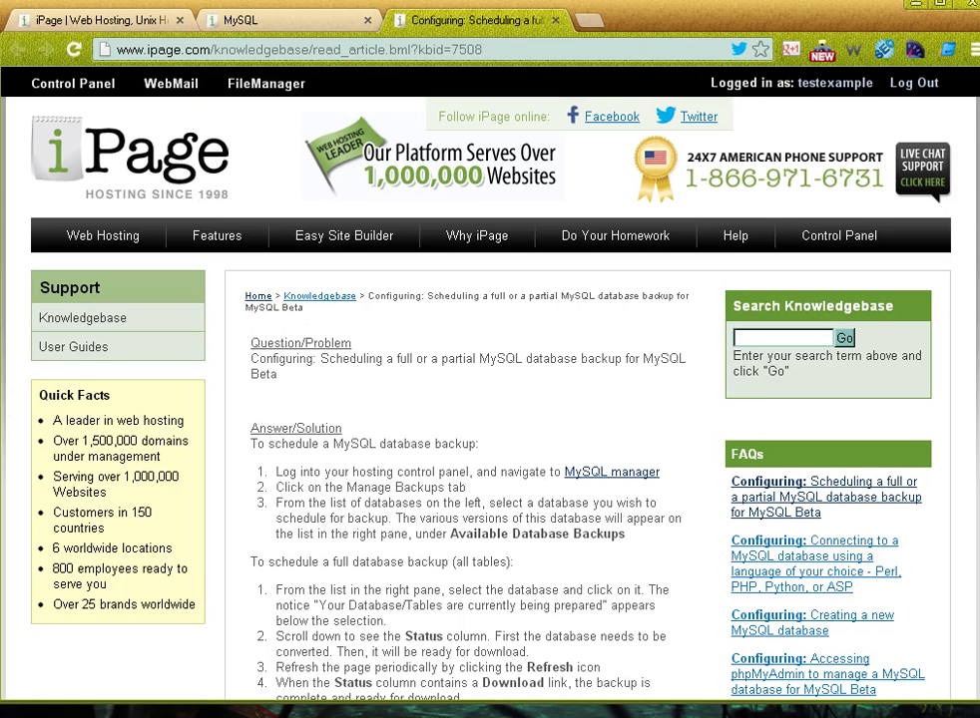
scroll(488, 399, "down", 3)
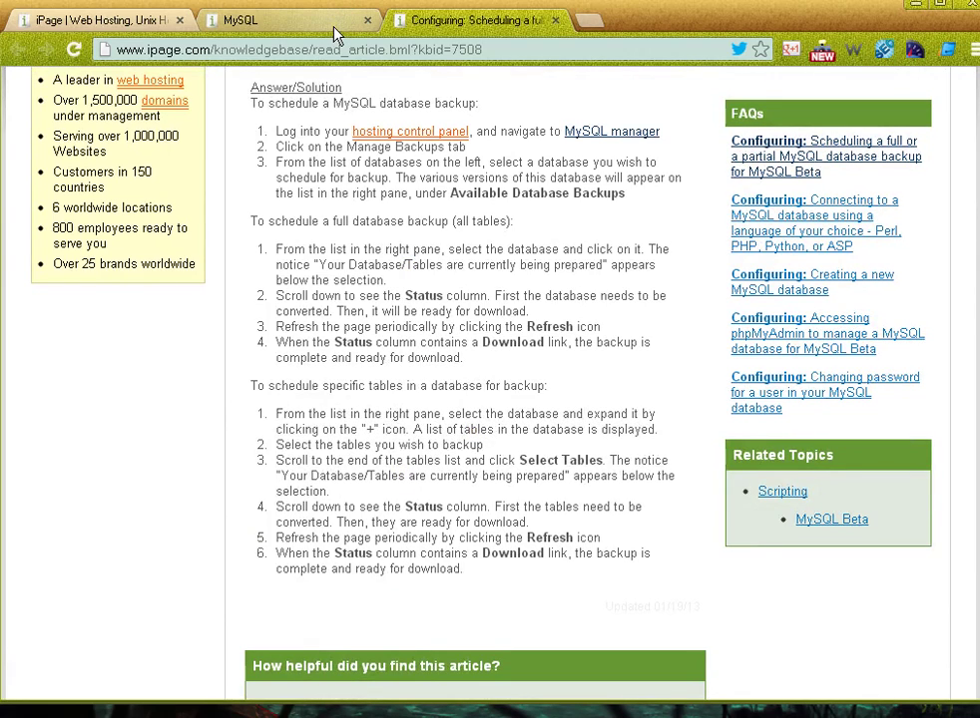
left_click(554, 19)
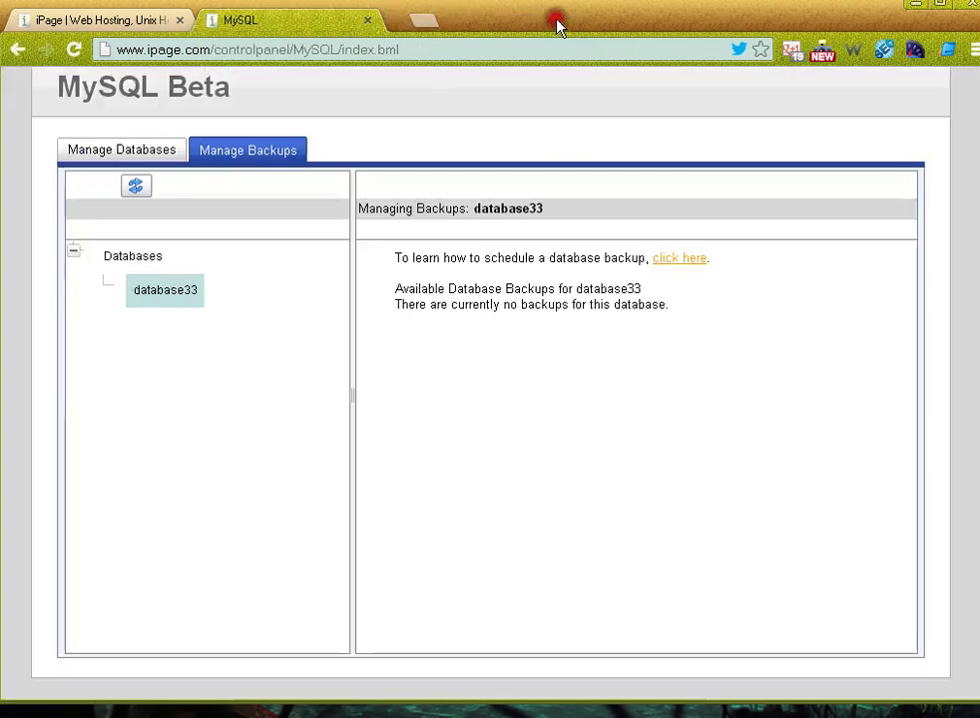
Return from the backup view to the database management view for database33
left_click(433, 275)
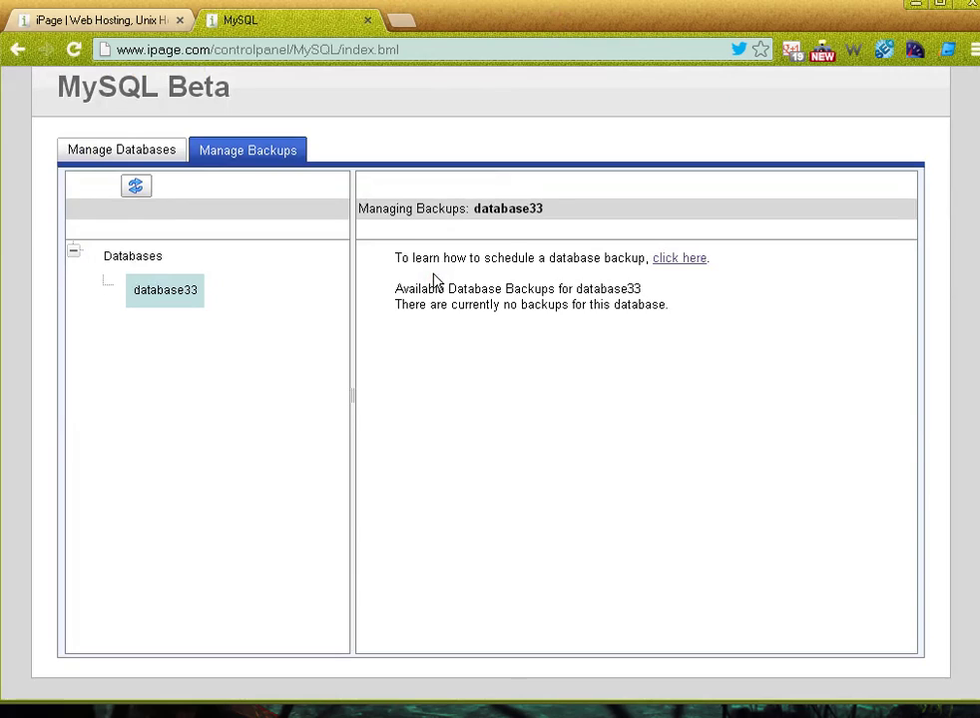
left_click(134, 148)
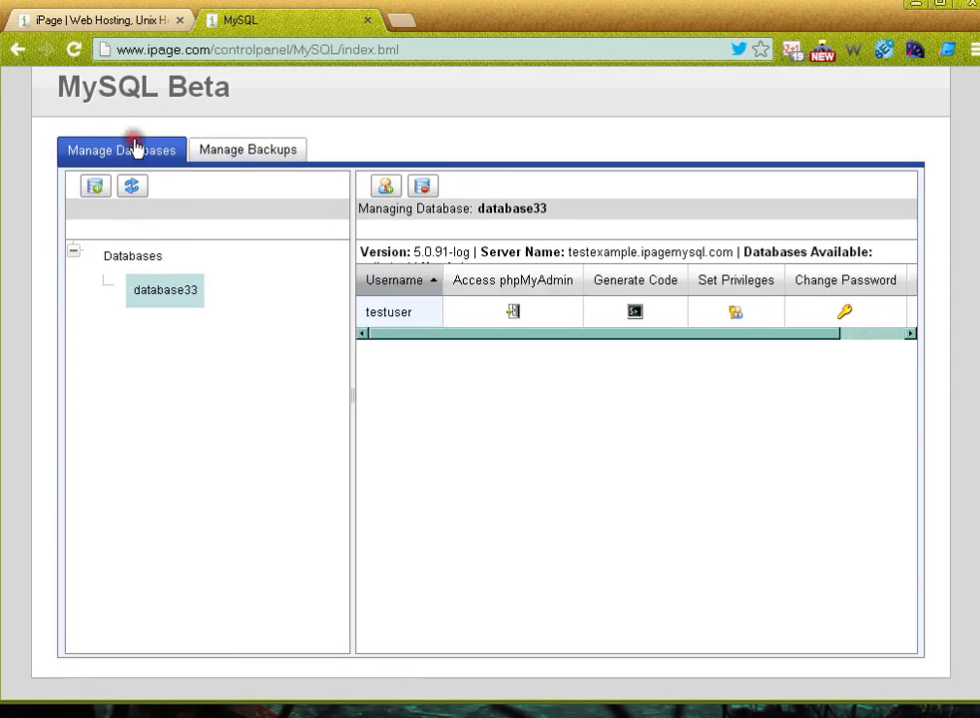